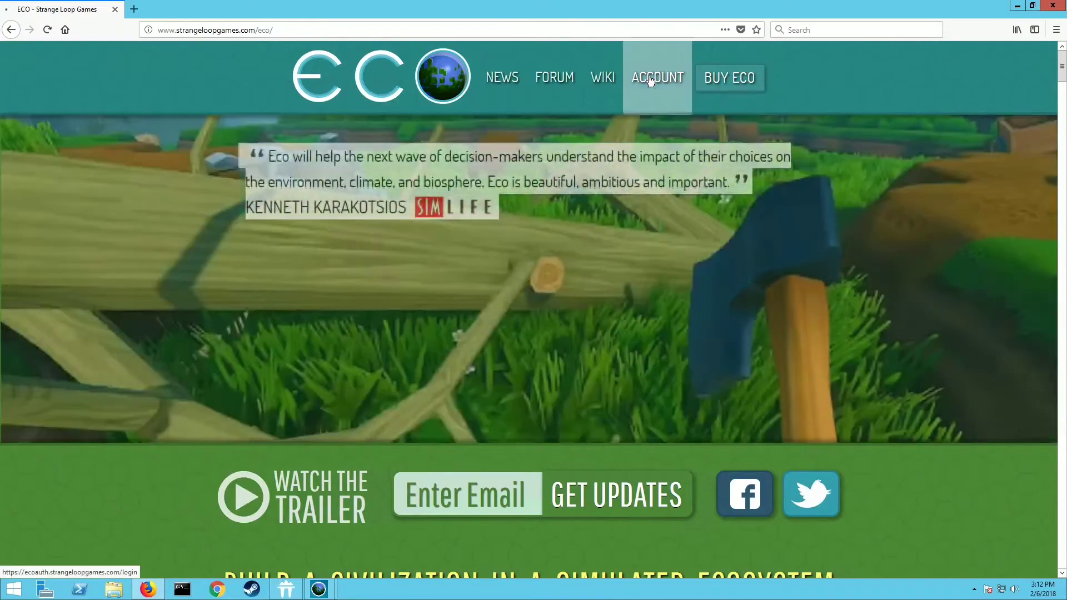
- Sign in to the Eco account page and scroll through its download, invite and Steam Link sections
left_click(651, 79)
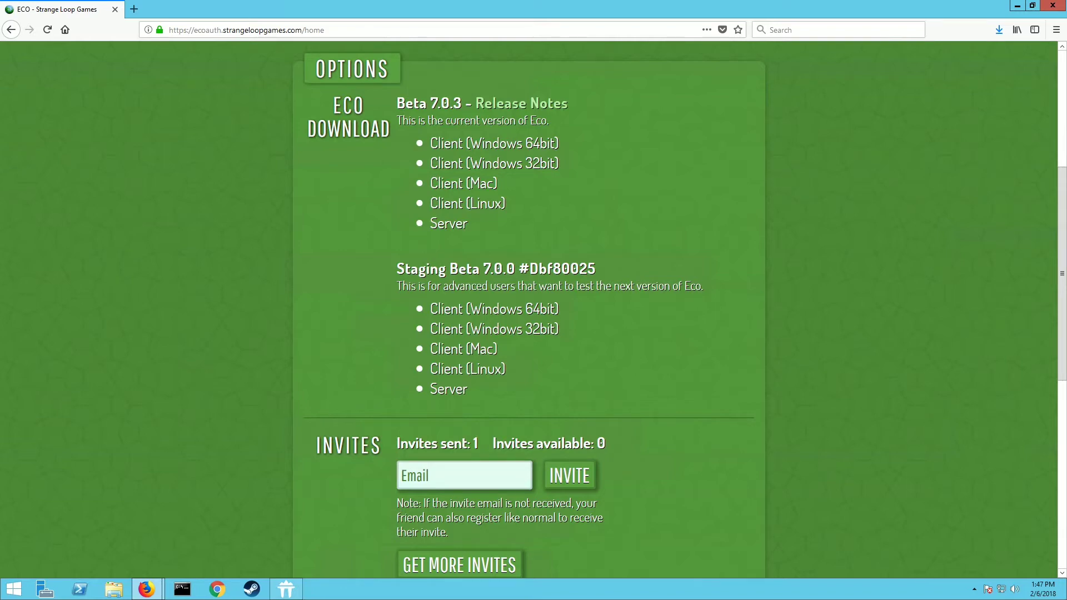
scroll(674, 431, "down", 7)
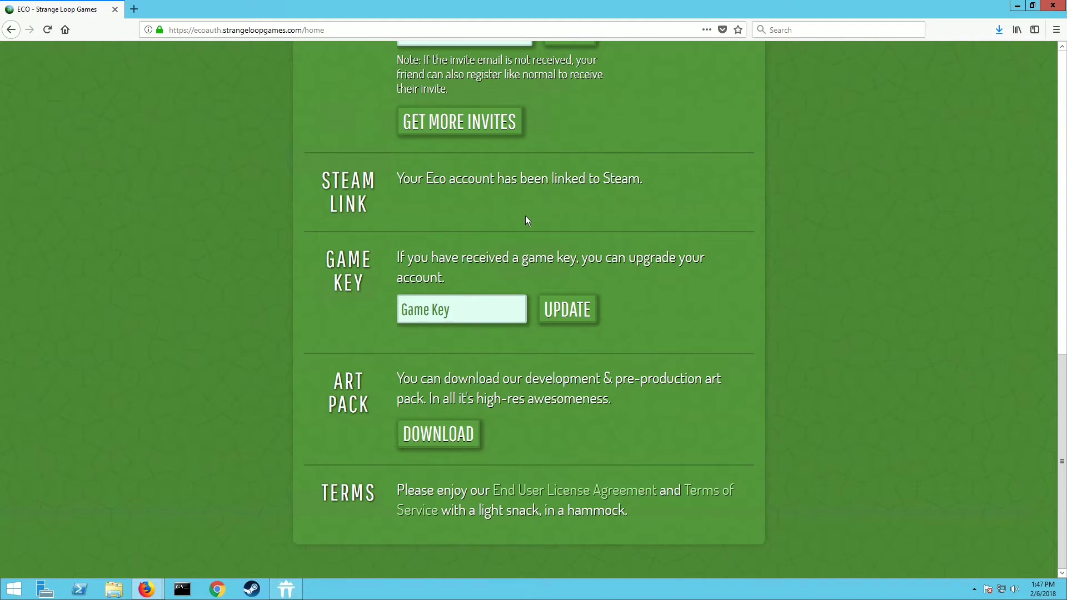
scroll(525, 216, "up", 10)
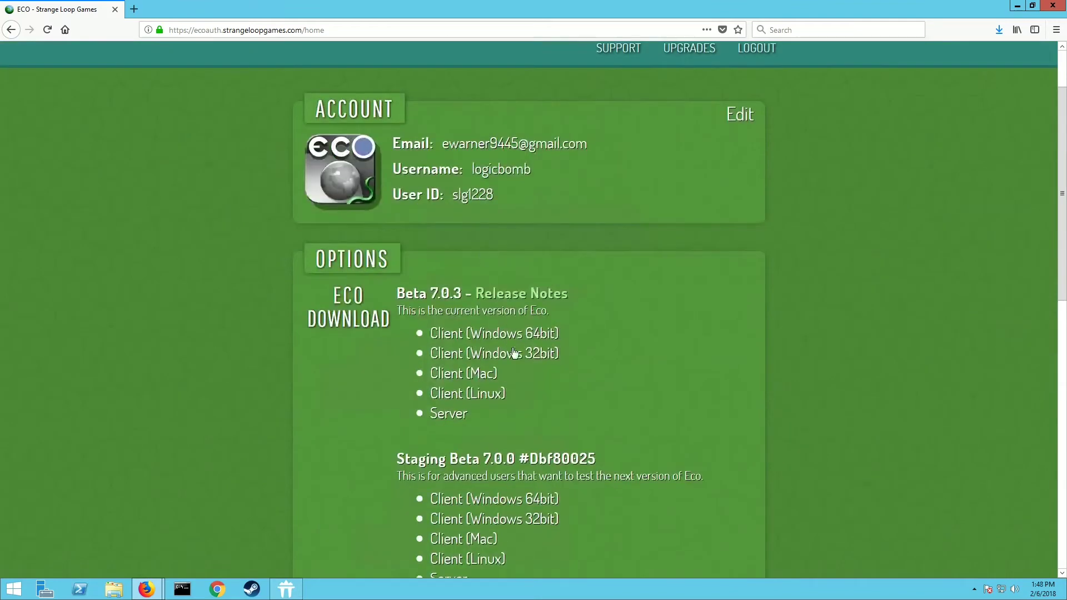
scroll(514, 353, "down", 5)
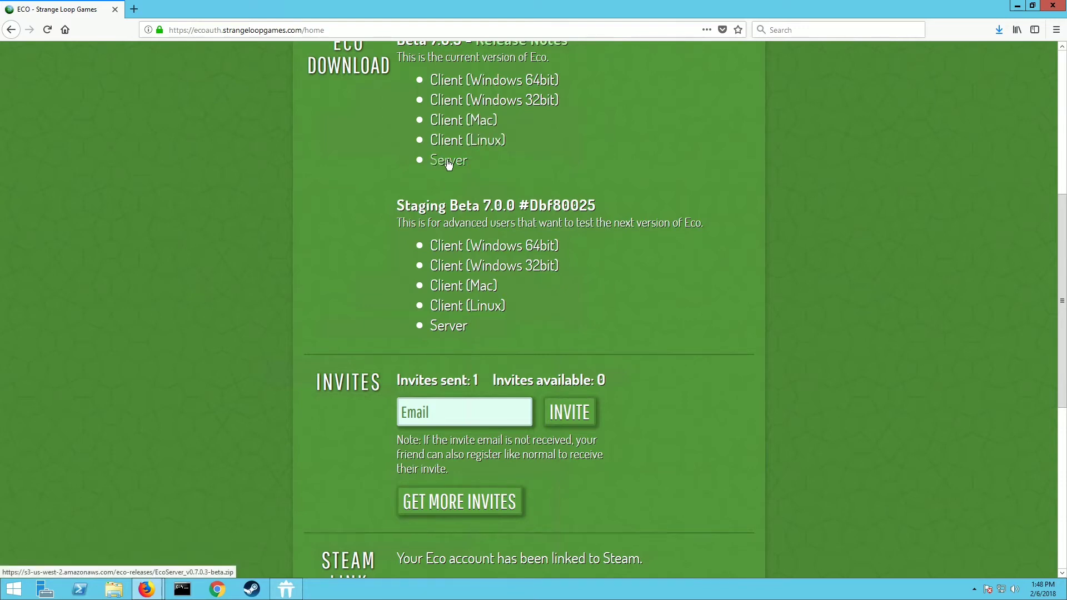
- Save the Beta 7.0.3 server zip (EcoServer_v0.7.0.3-beta.zip) and show it in its Downloads folder
scroll(511, 194, "up", 1)
scroll(512, 195, "up", 2)
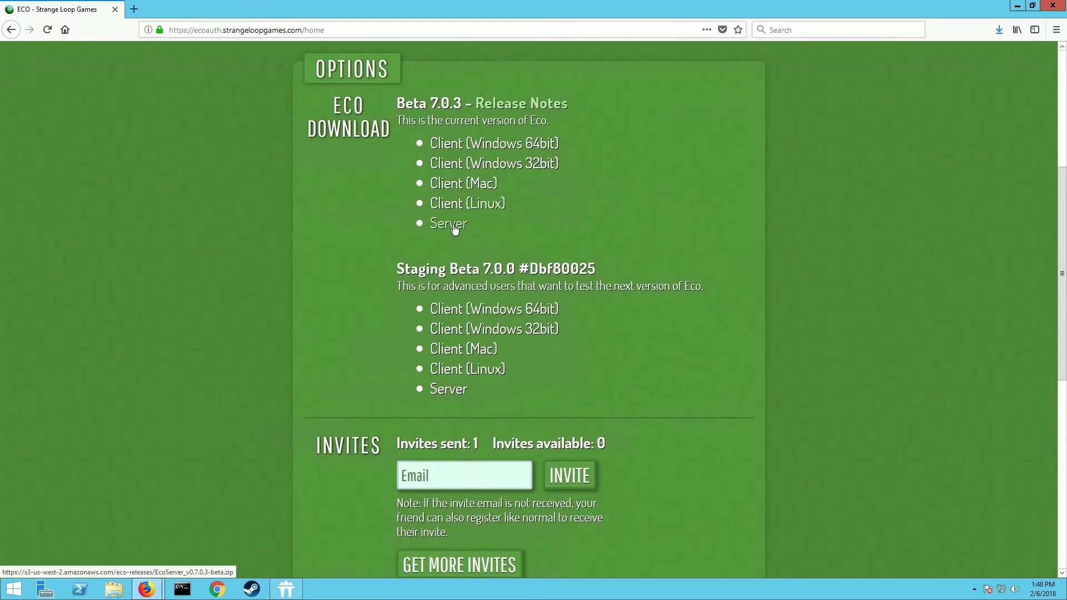
left_click(454, 229)
left_click(849, 495)
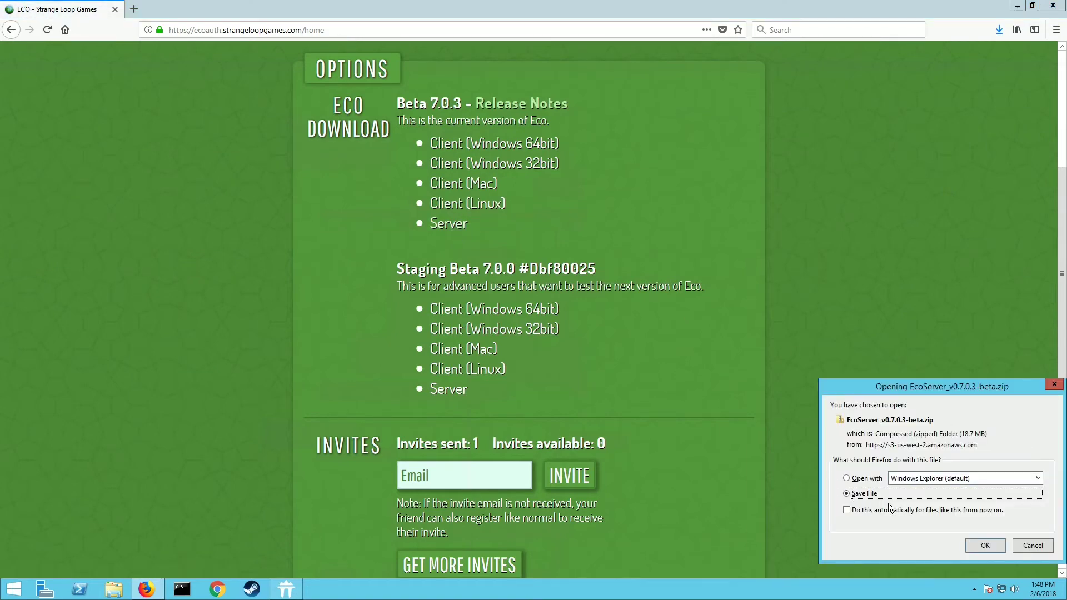
left_click(1032, 546)
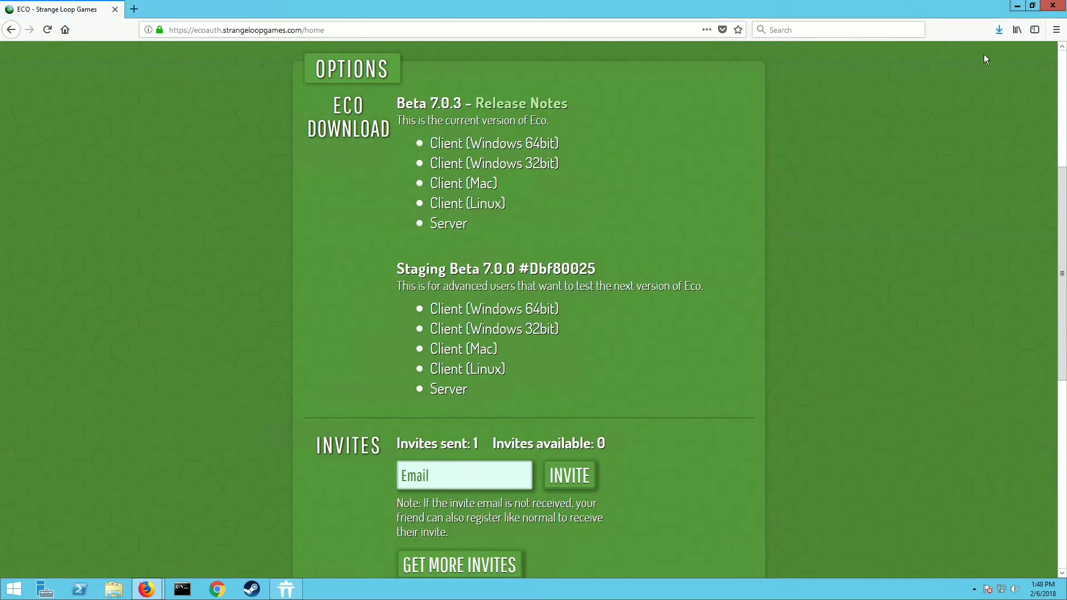
left_click(998, 34)
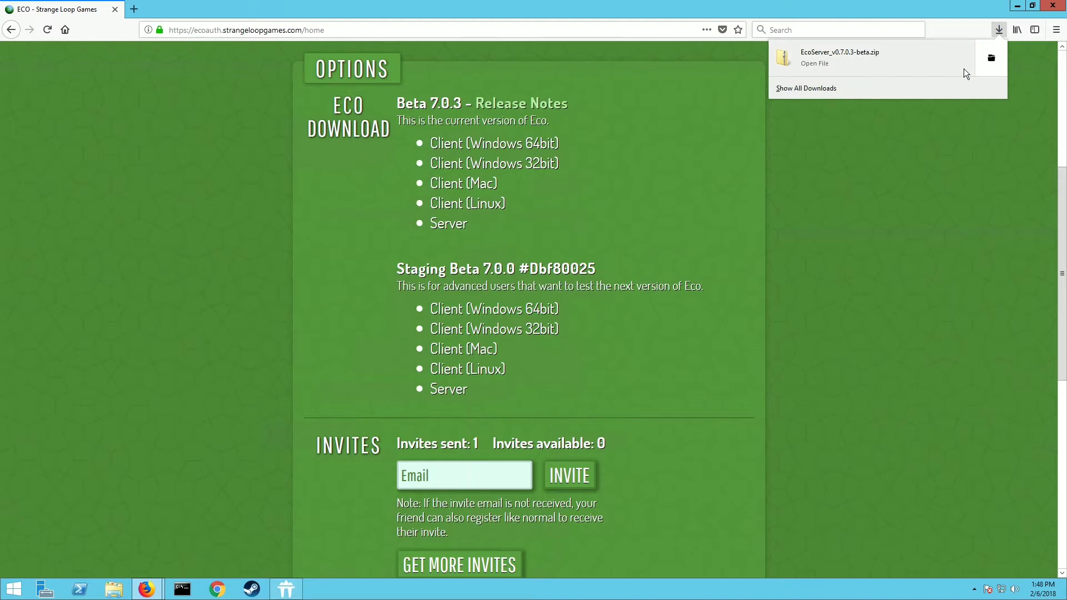
left_click(991, 59)
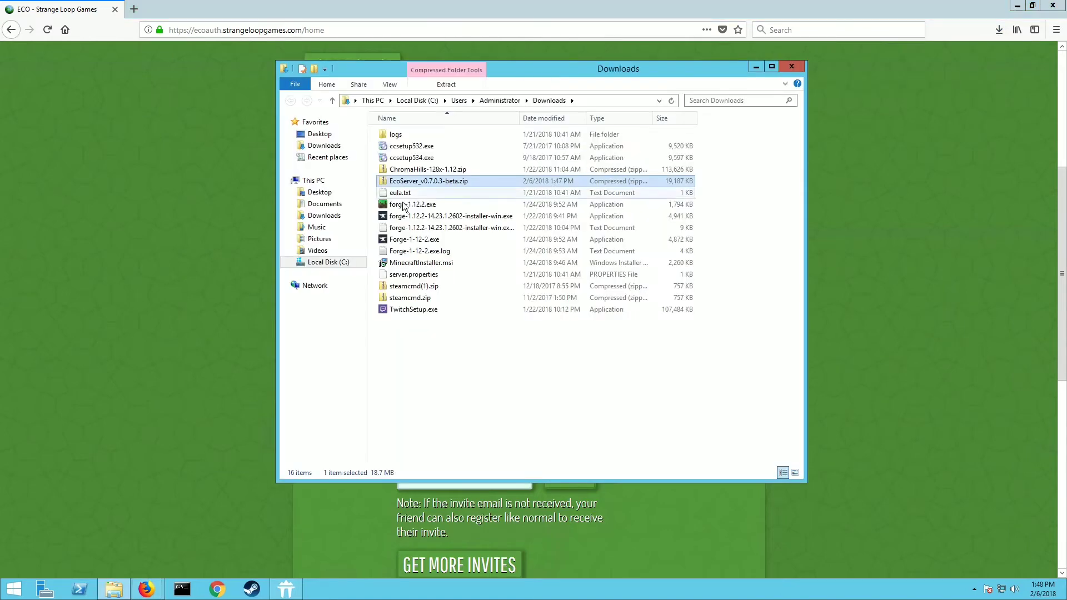
- Extract the EcoServer zip into the suggested EcoServer_v0.7.0.3-beta folder
right_click(436, 186)
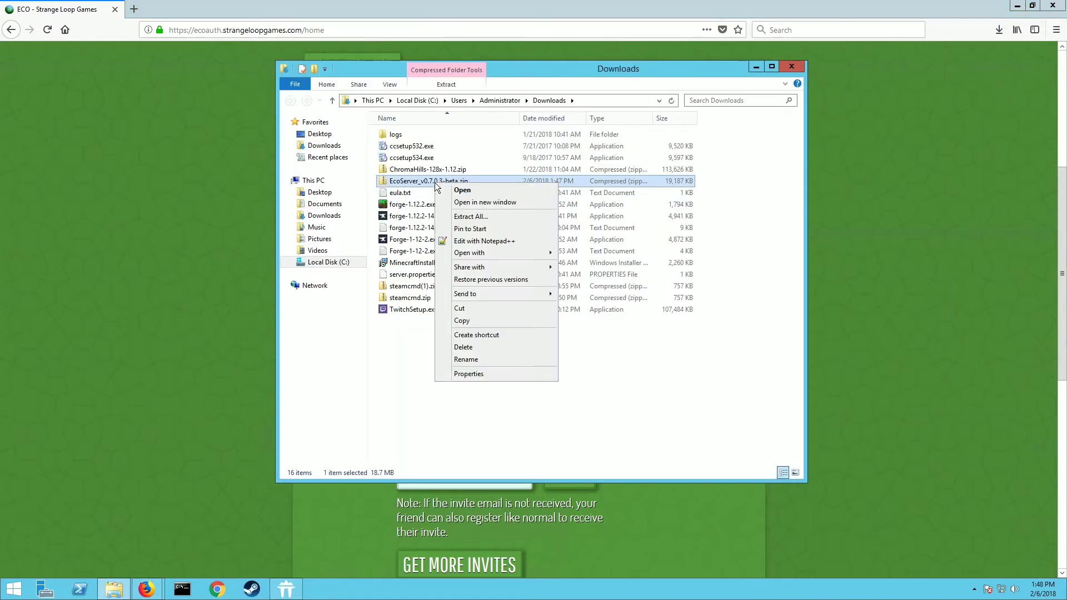
left_click(478, 217)
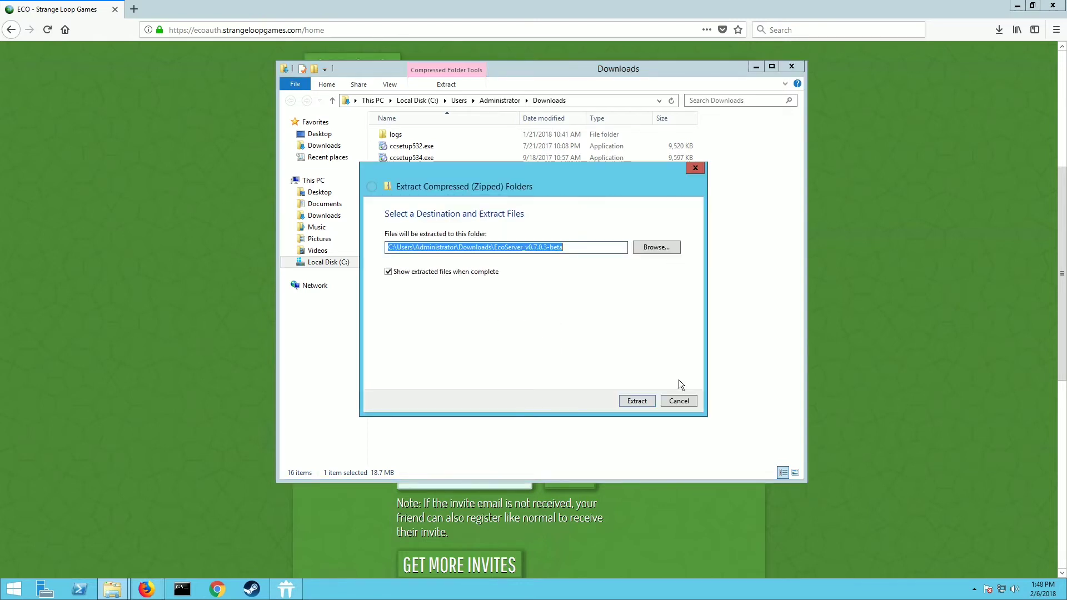
left_click(639, 399)
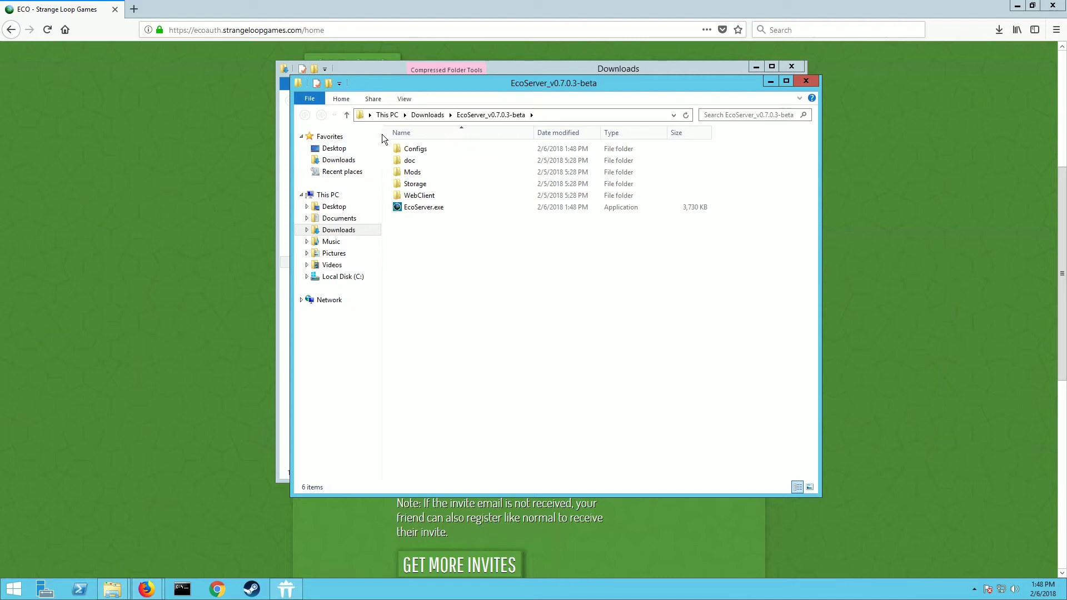
- Return to Downloads and copy the extracted EcoServer_v0.7.0.3-beta folder
left_click(491, 116)
left_click(429, 115)
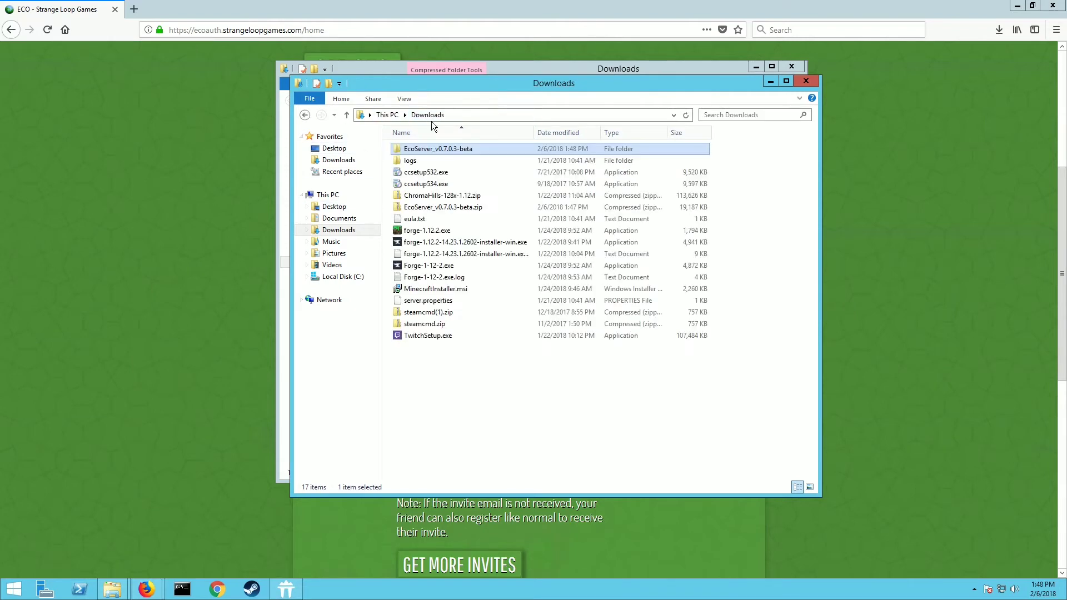
right_click(429, 154)
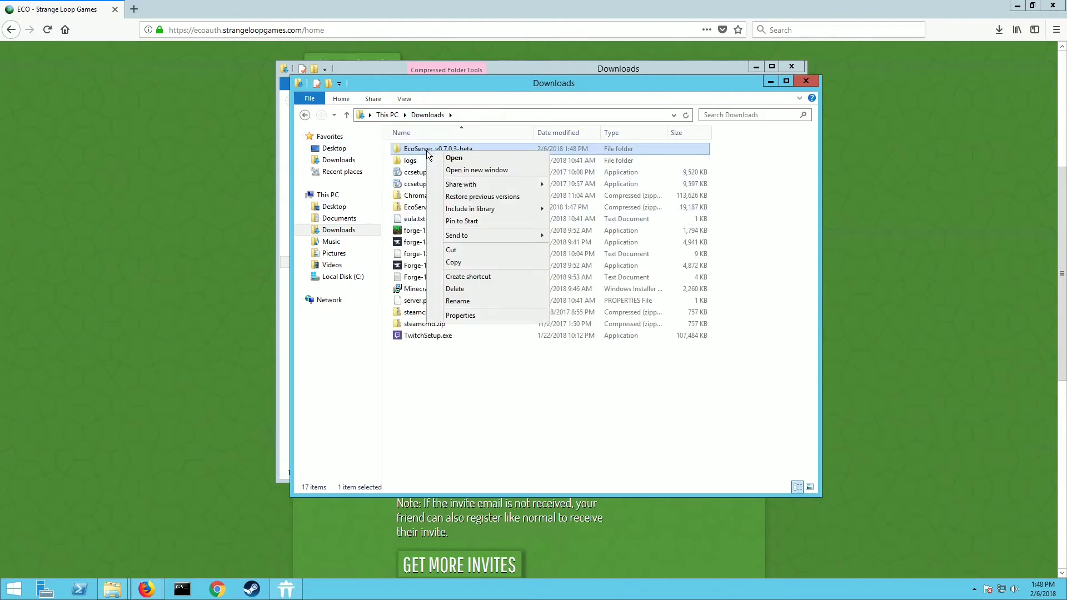
left_click(452, 250)
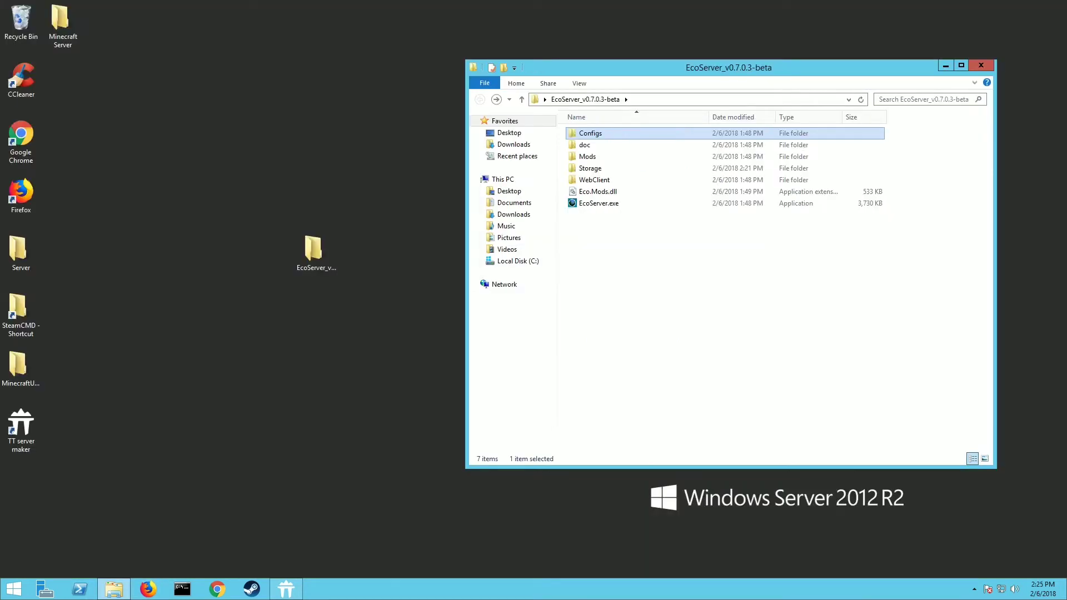
- Run EcoServer.exe from the desktop EcoServer_v0.7.0.3-beta folder as administrator
left_click(588, 204)
right_click(588, 205)
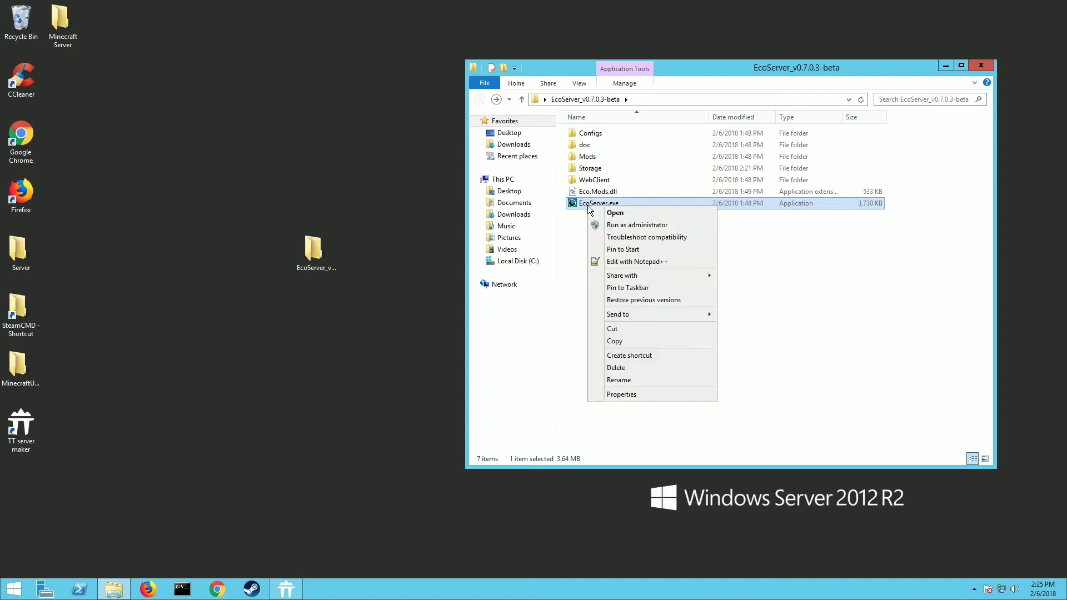
left_click(620, 224)
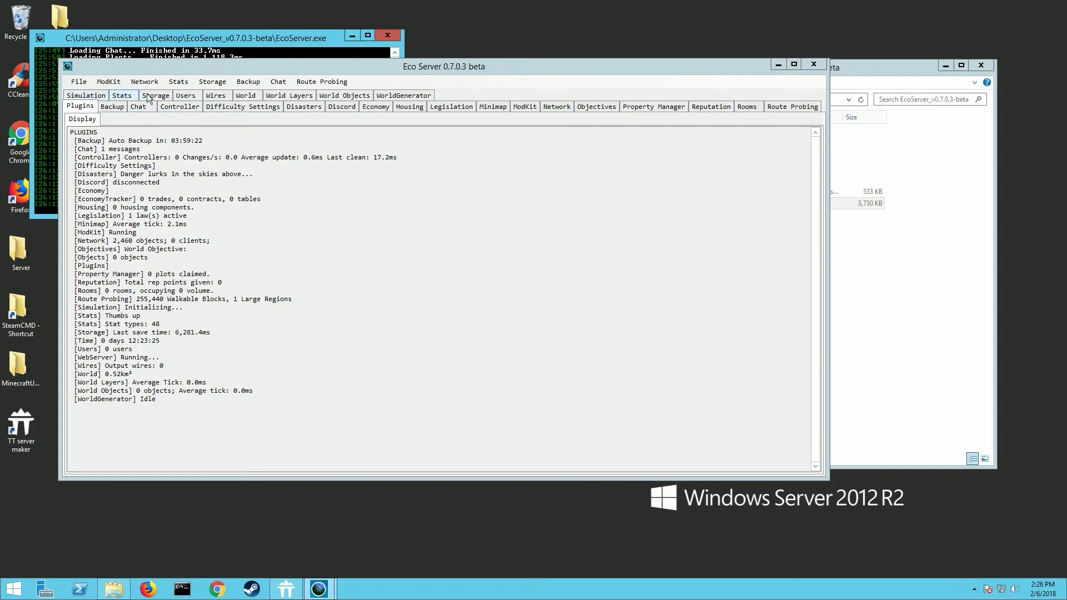
- Change CollaborationPreset in Difficulty Settings to LowCollaboration, making SpecialtyCostMultiplier 0.5
left_click(235, 106)
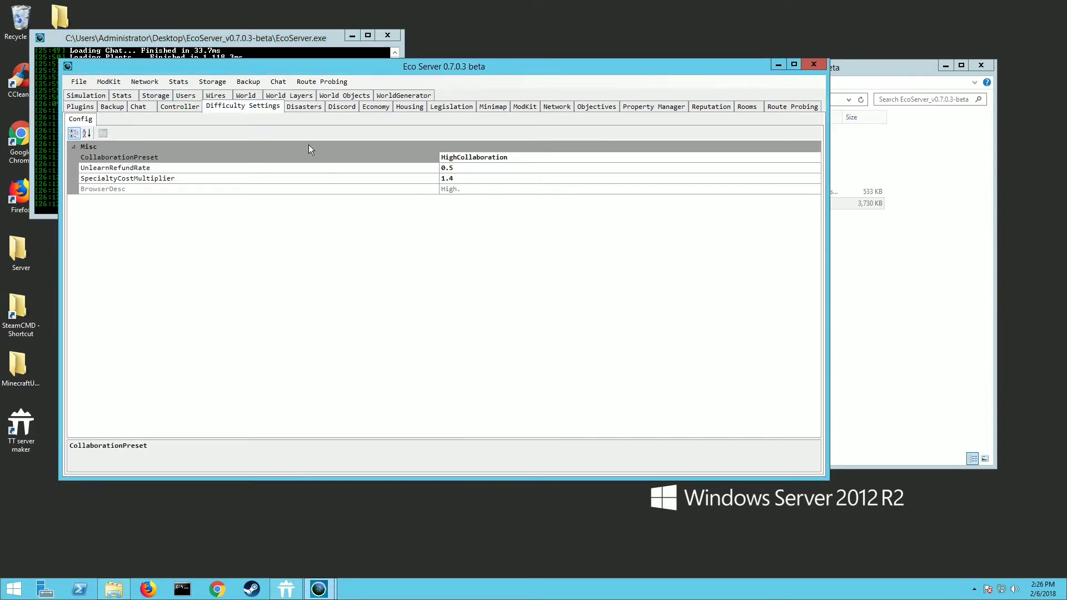
left_click(485, 158)
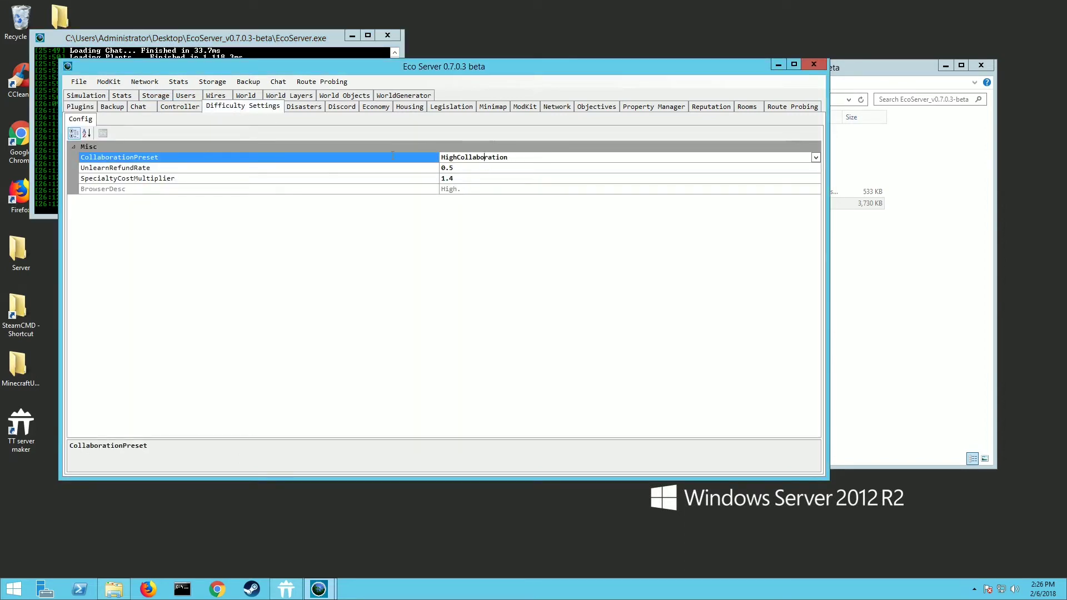
left_click(815, 158)
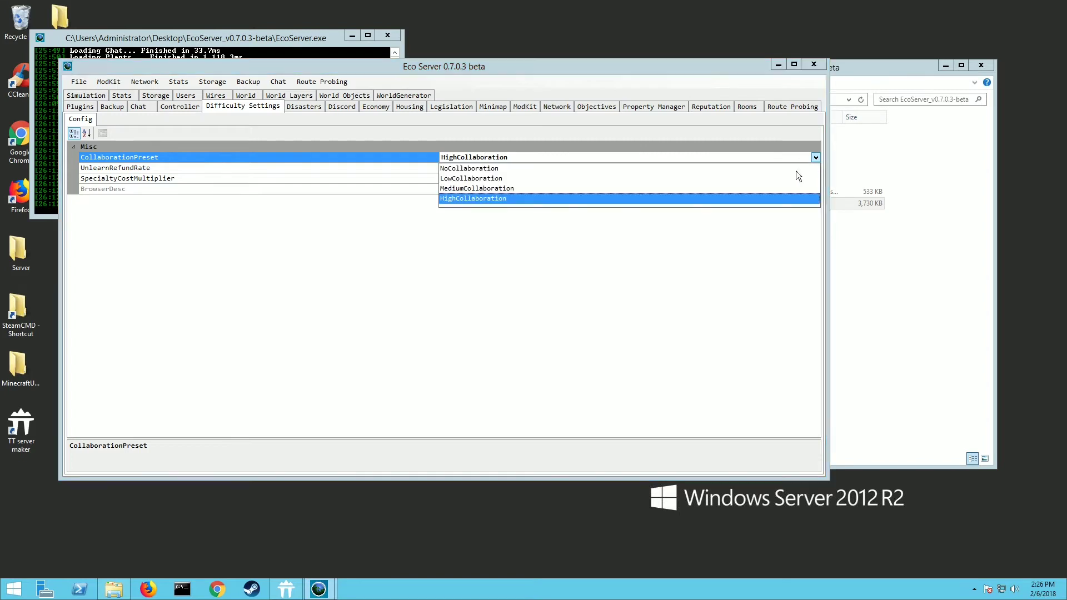
left_click(475, 181)
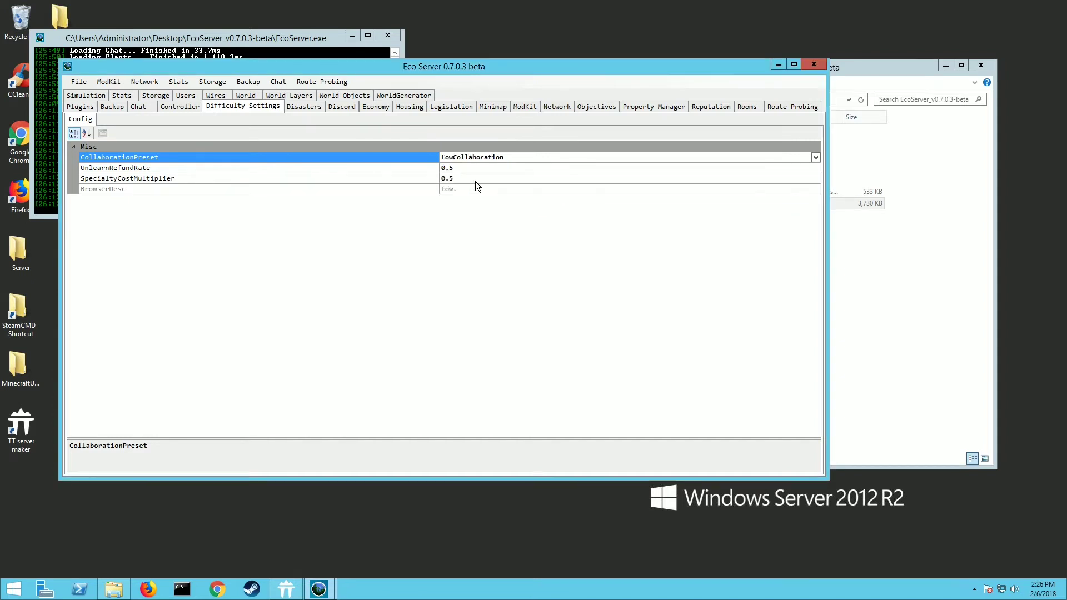
- In the Network config, set Description to Minecraftunion.com, GameServerPort 3000 and WebServerPort 3001
left_click(310, 106)
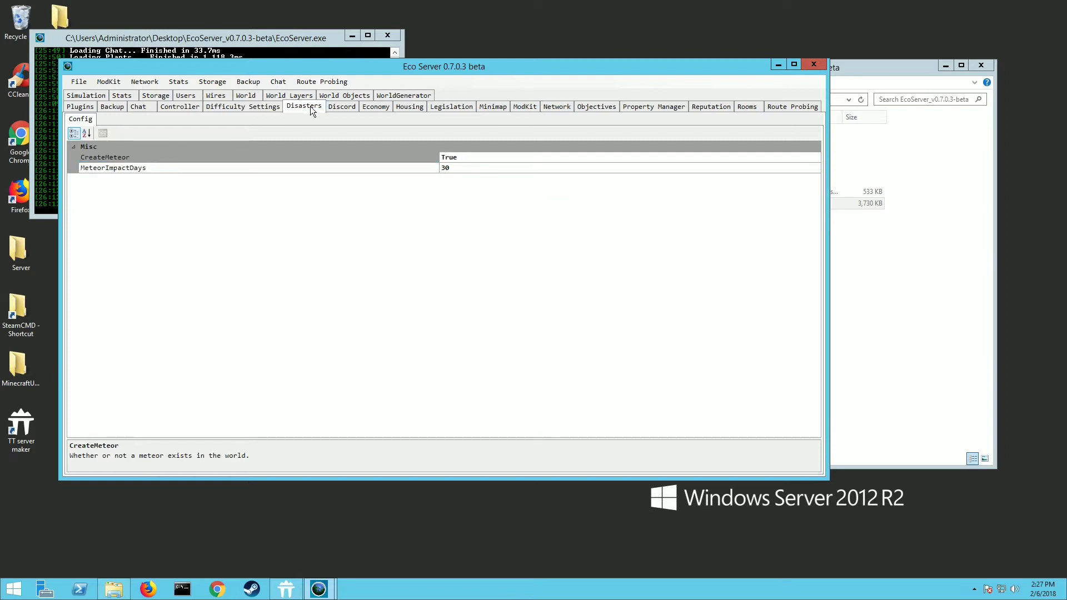
left_click(375, 106)
left_click(559, 109)
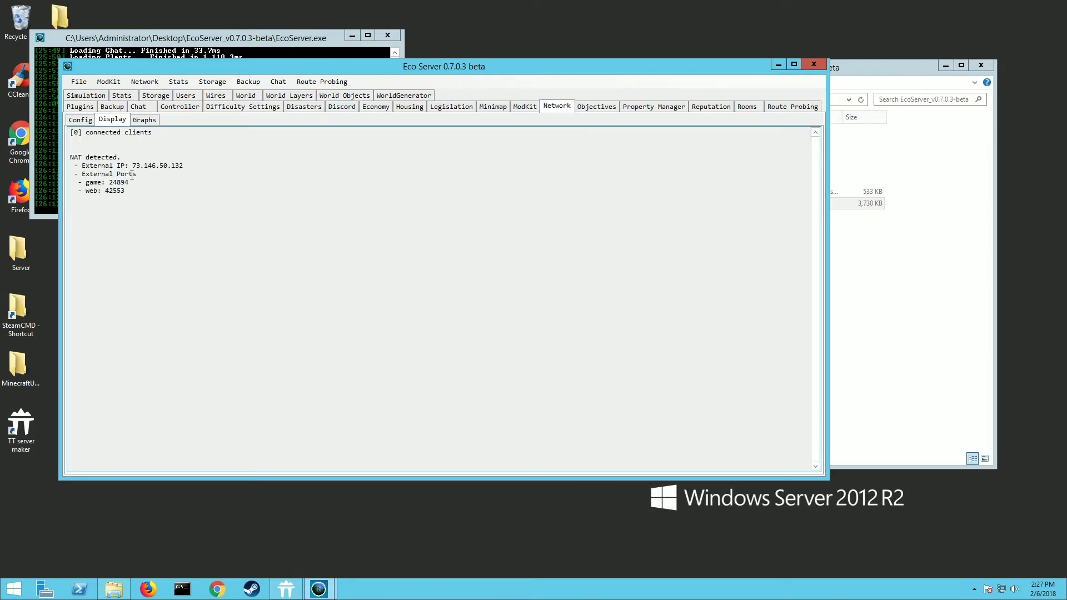
left_click(84, 121)
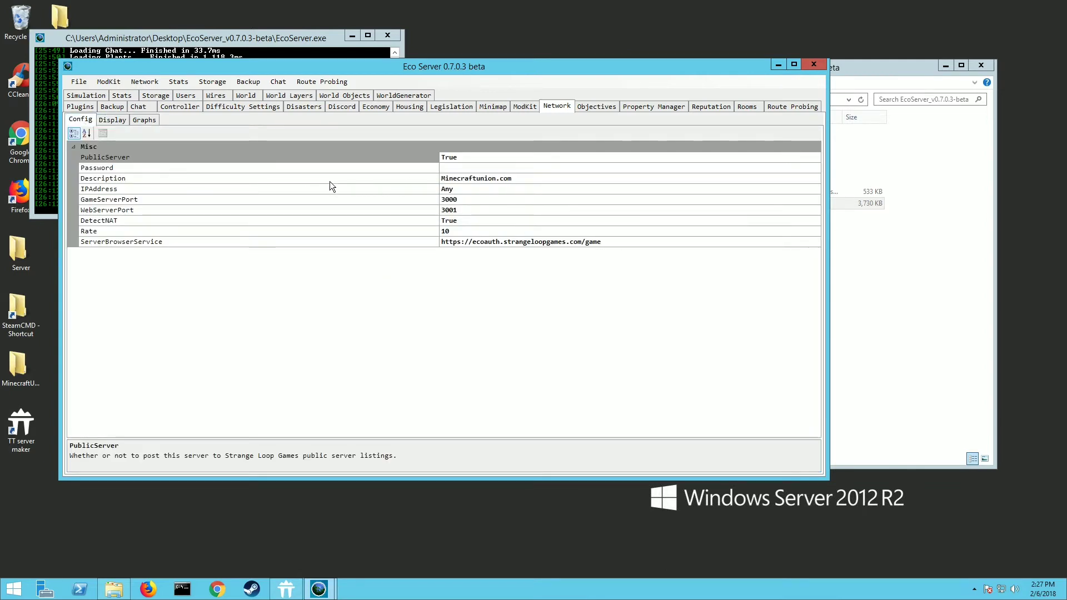
left_click(522, 178)
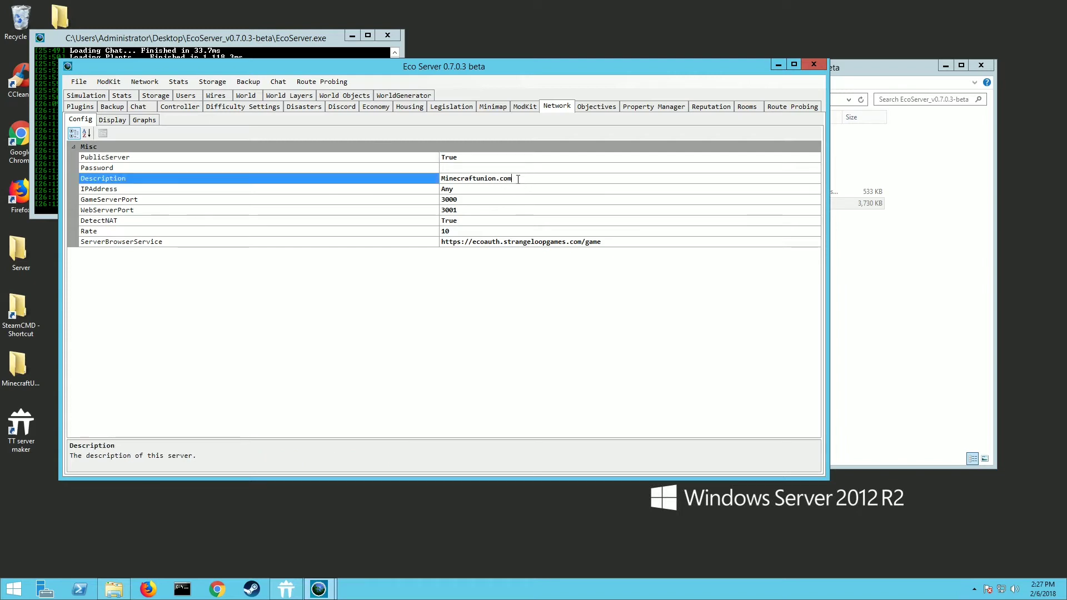
left_click(463, 199)
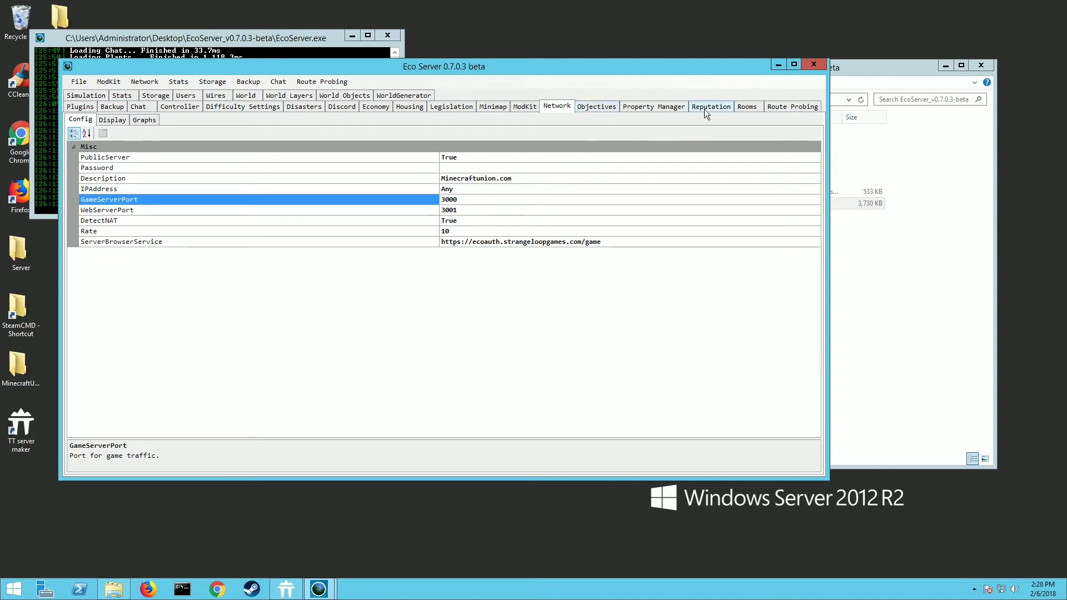
- Look through the world objectives, claimed plots, reputation, rooms and route probing pages
left_click(589, 108)
left_click(672, 111)
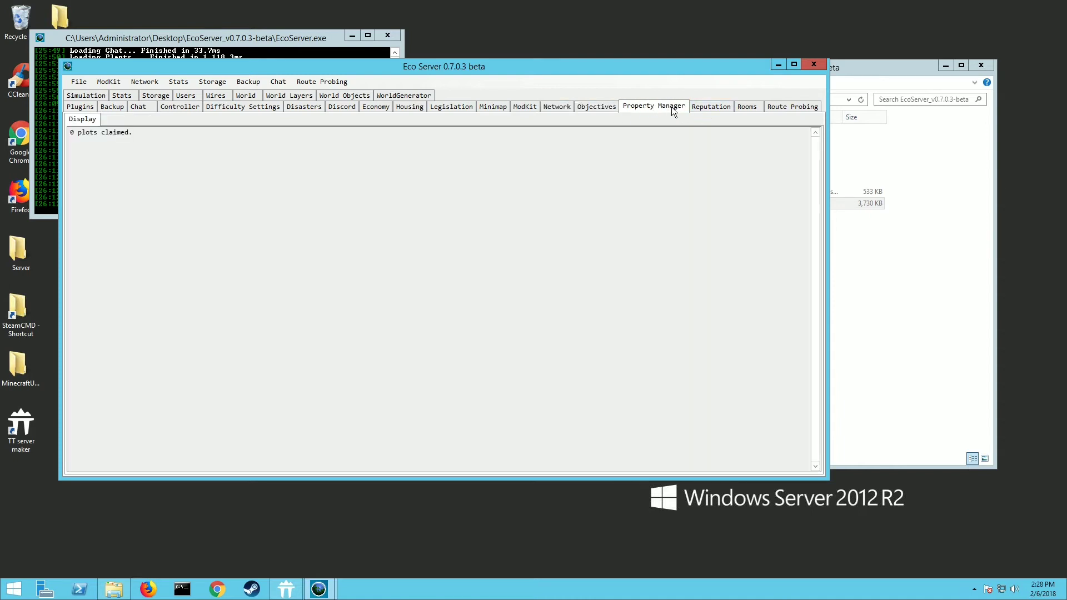
left_click(717, 105)
left_click(747, 107)
left_click(769, 109)
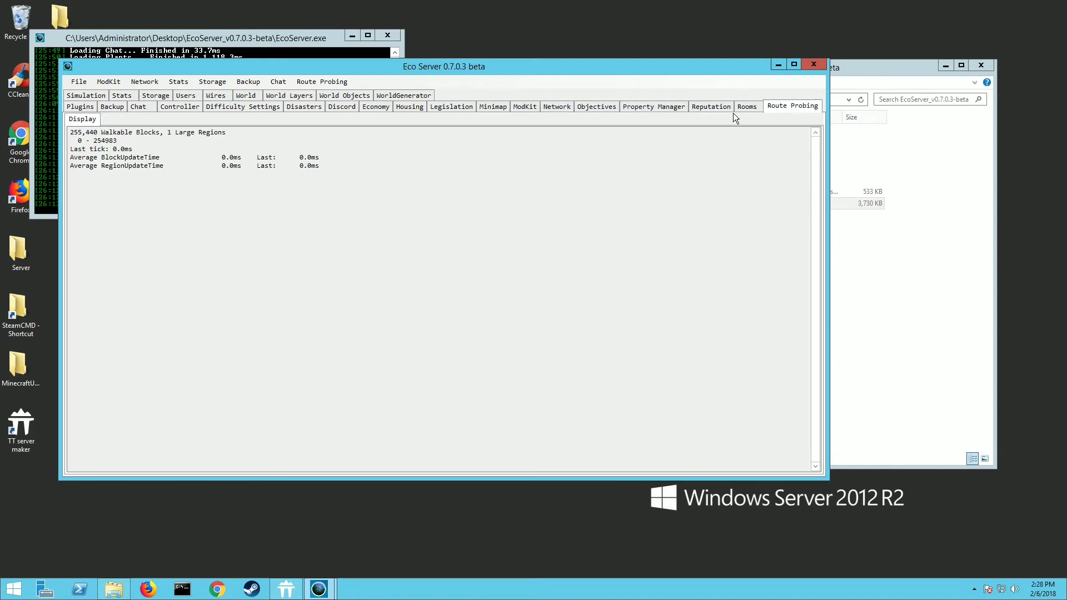
- Bring up the Simulation and World configuration properties
left_click(98, 96)
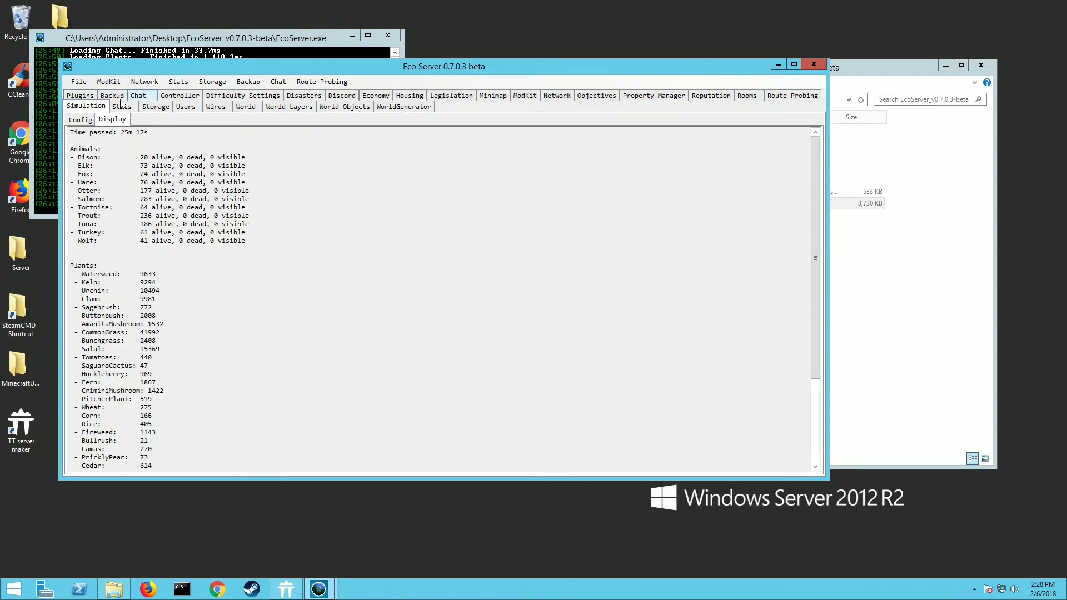
left_click(81, 120)
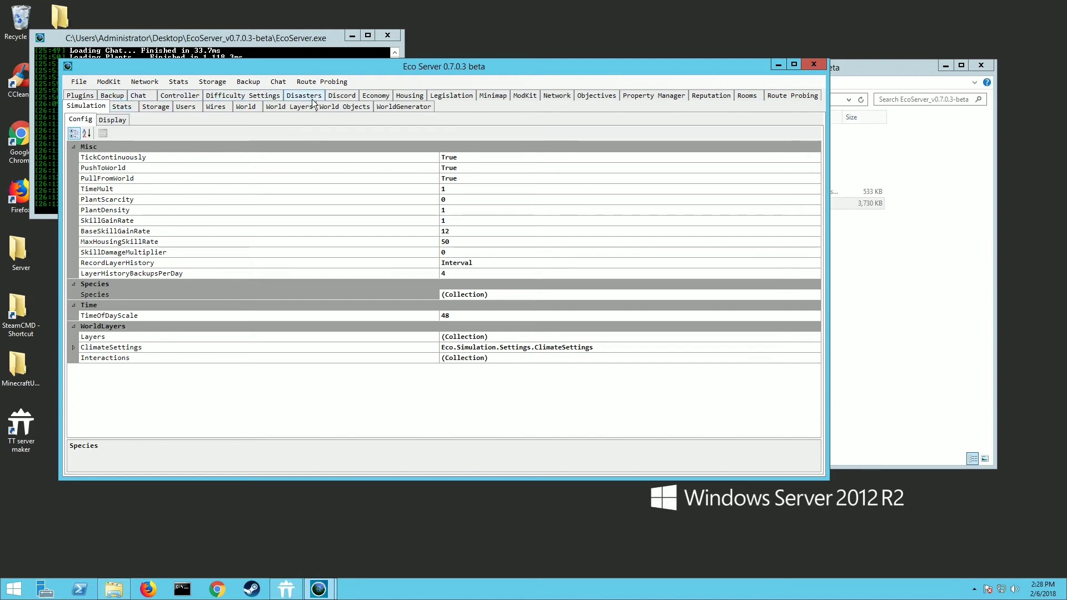
left_click(248, 107)
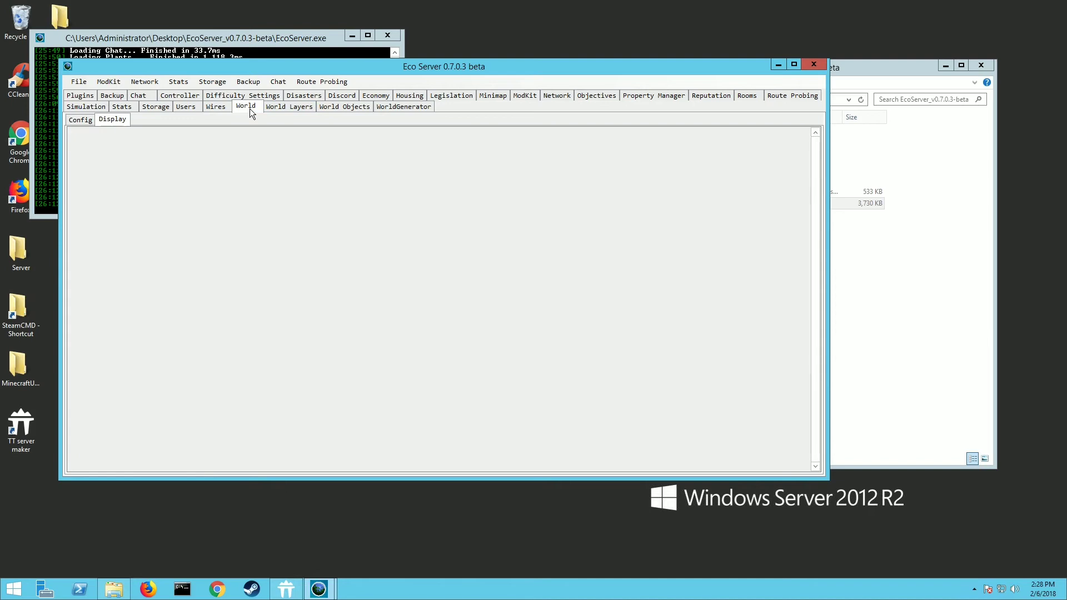
left_click(77, 119)
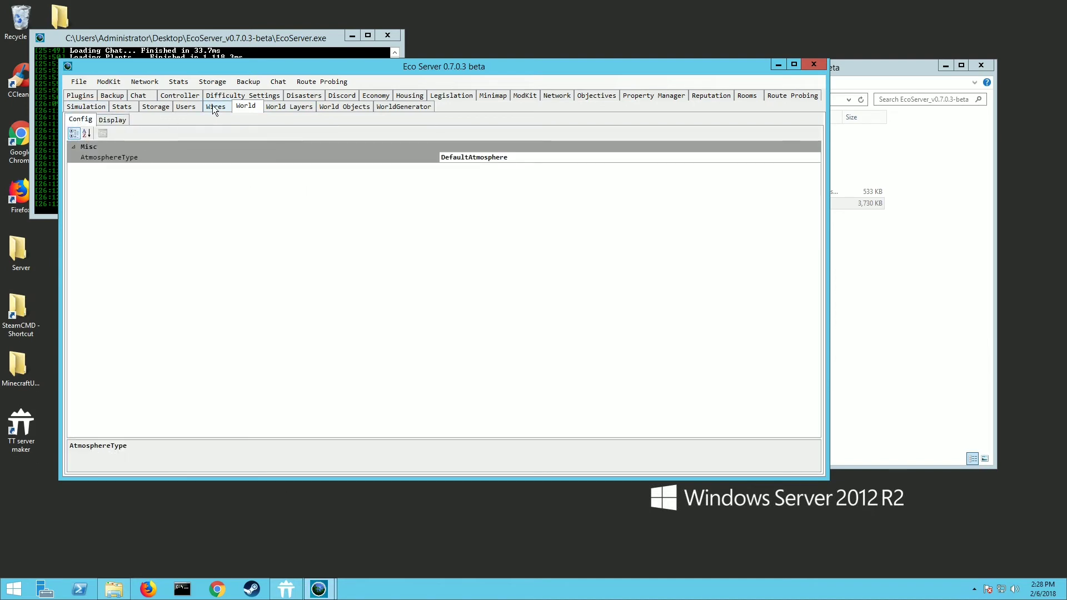
left_click(398, 105)
- Inspect the WorldGenerator config: Dimensions (72, 72), TerrainModule, ChunkDimensions and AllowRivers
left_click(83, 123)
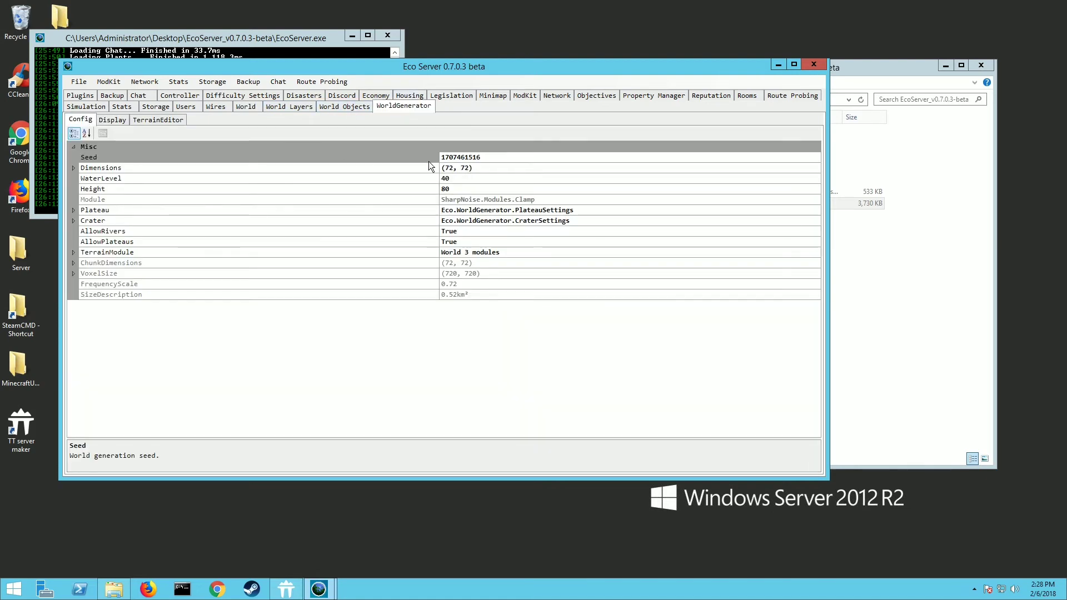
left_click(473, 168)
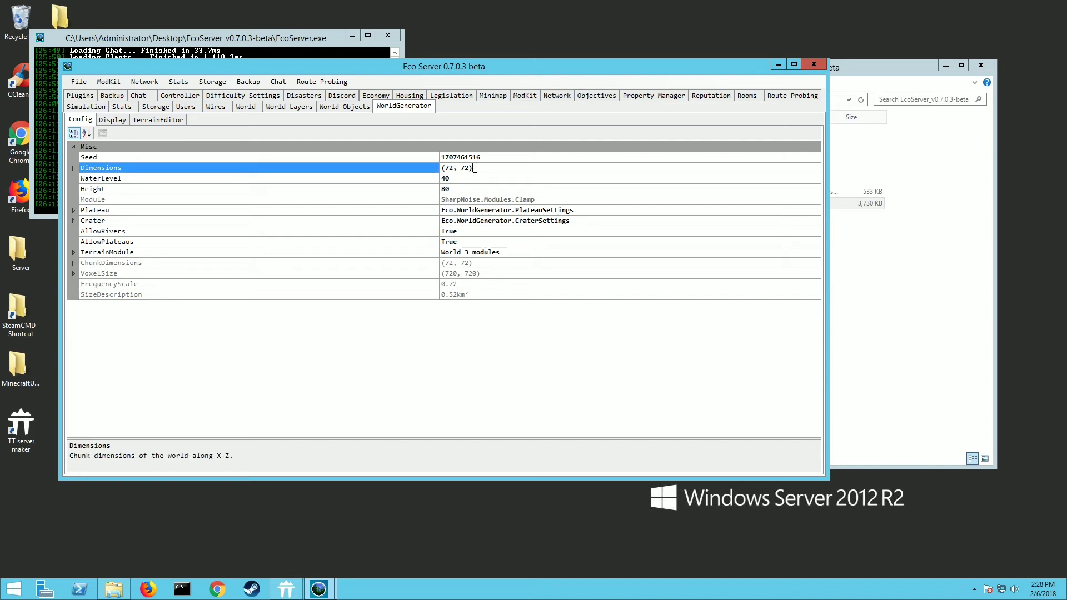
double_click(474, 168)
left_click(497, 257)
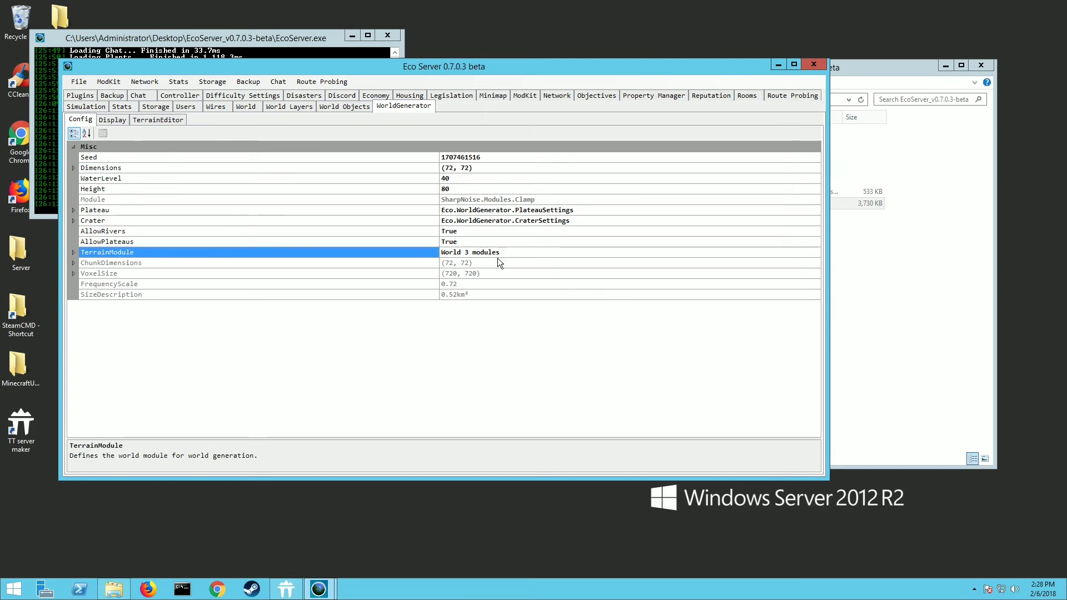
left_click(483, 263)
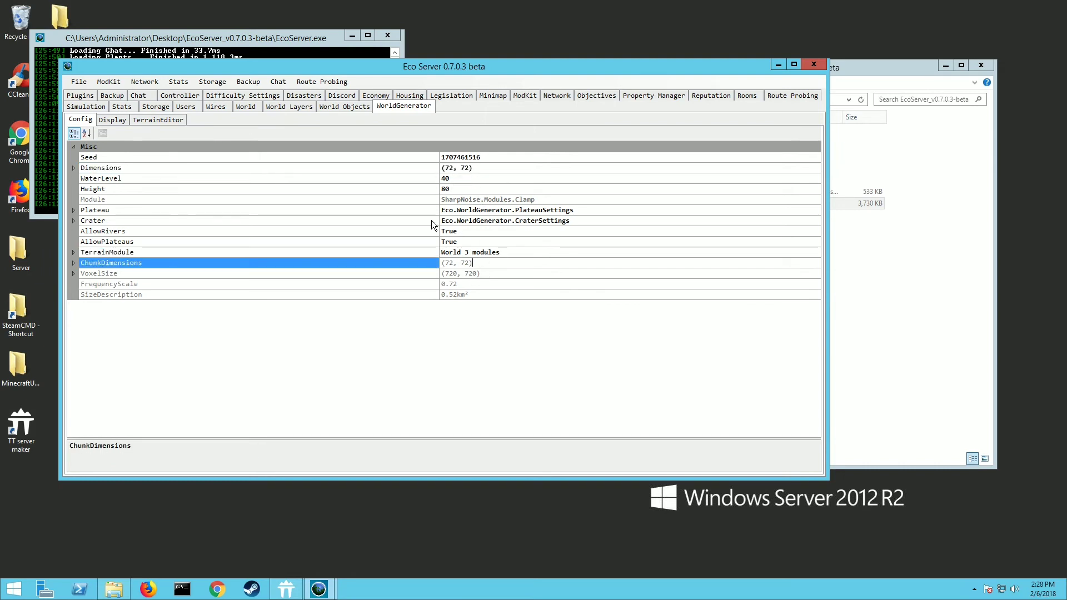
left_click(482, 231)
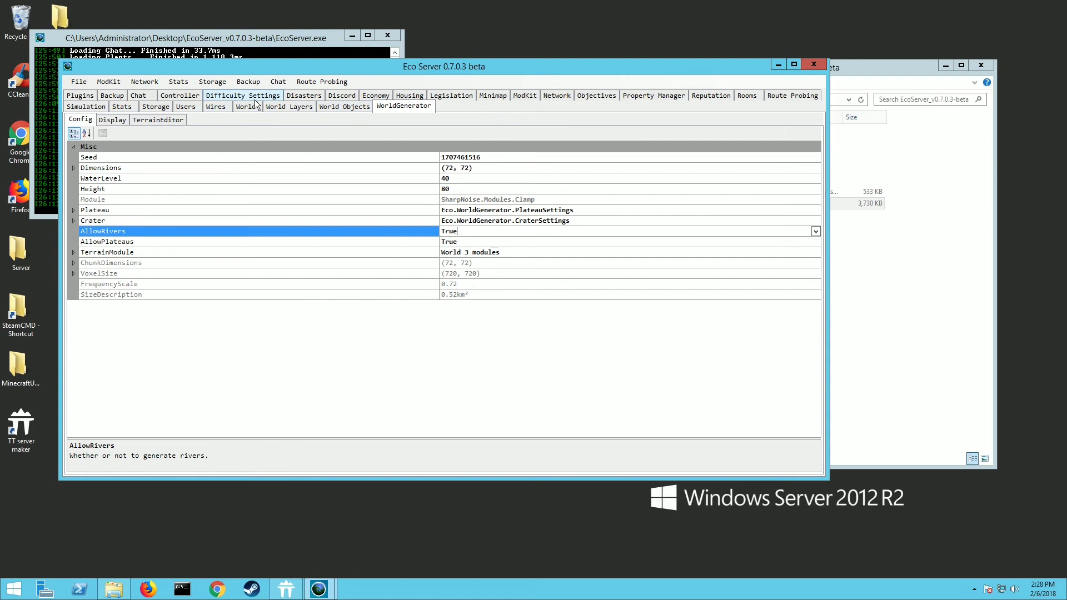
left_click(79, 82)
- Save the server settings, close the server and console windows, and open the Configs folder
left_click(101, 110)
left_click(811, 65)
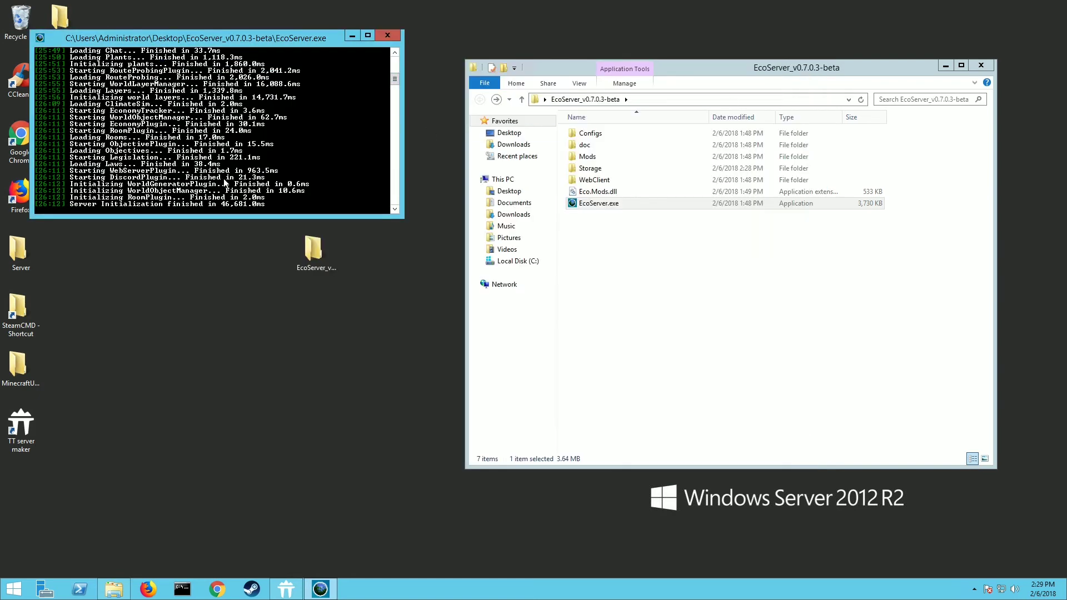
left_click(385, 35)
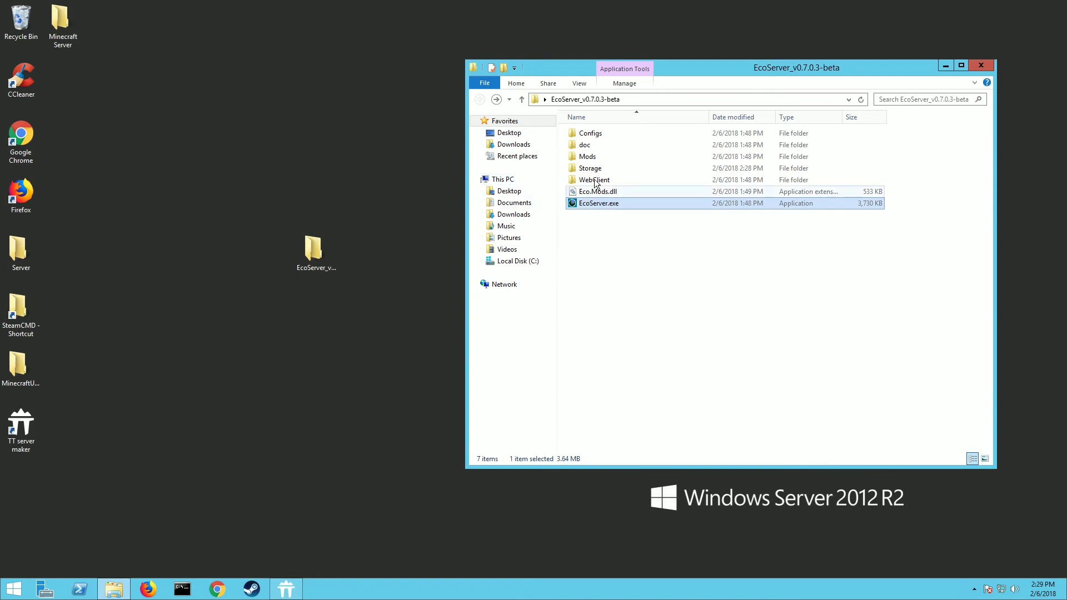
double_click(588, 135)
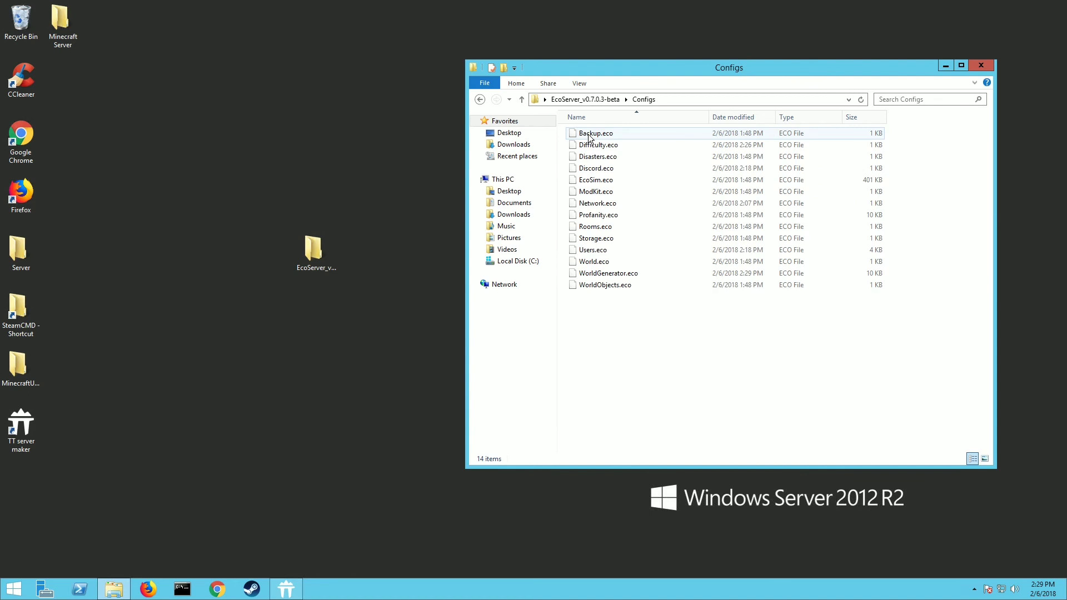
right_click(604, 274)
left_click(611, 277)
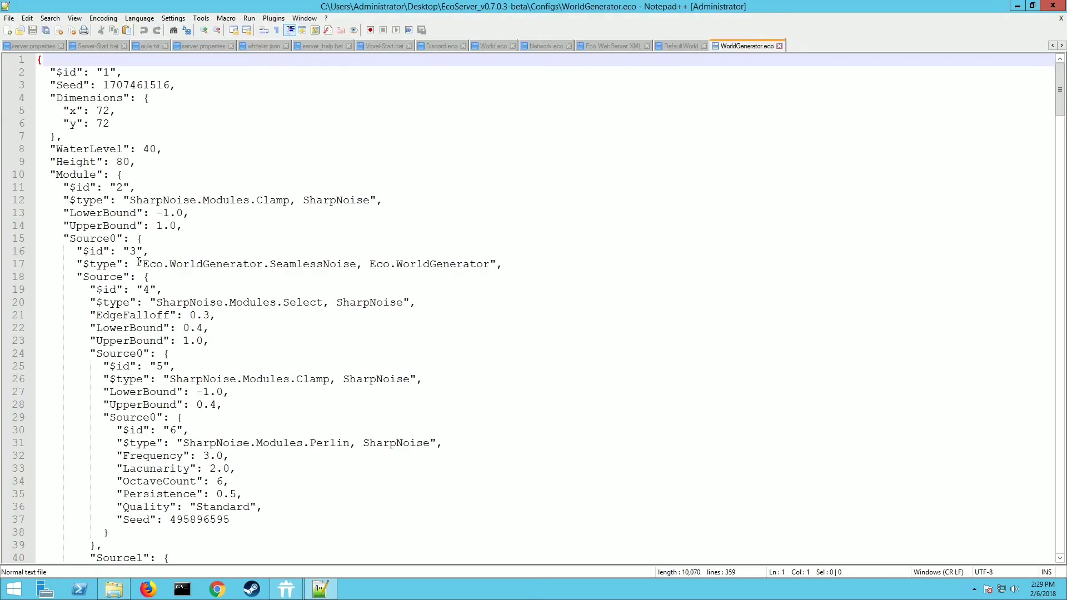
scroll(172, 319, "down", 17)
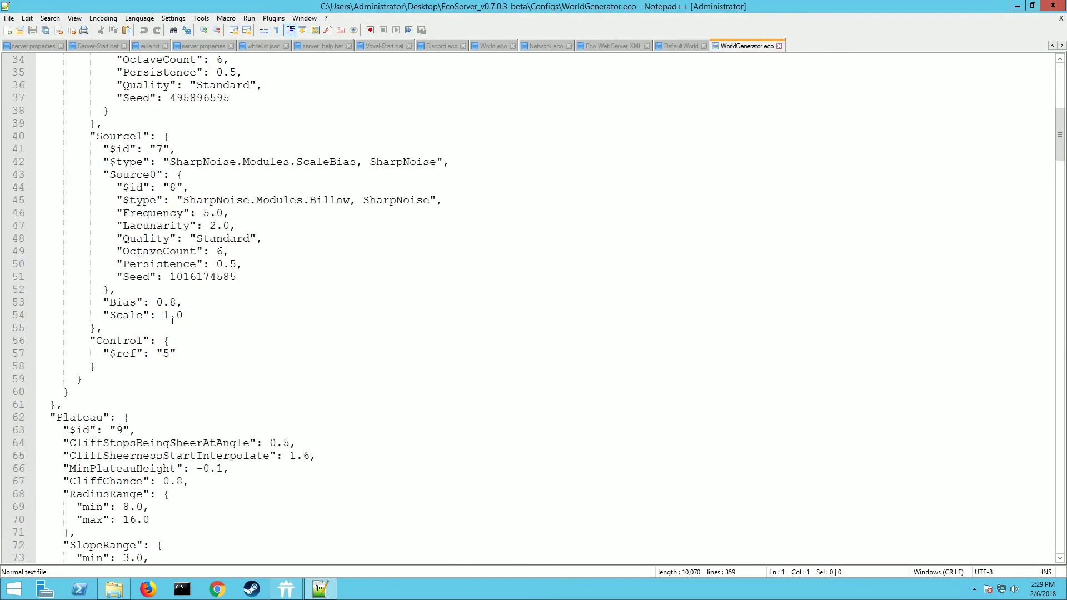
scroll(174, 321, "down", 4)
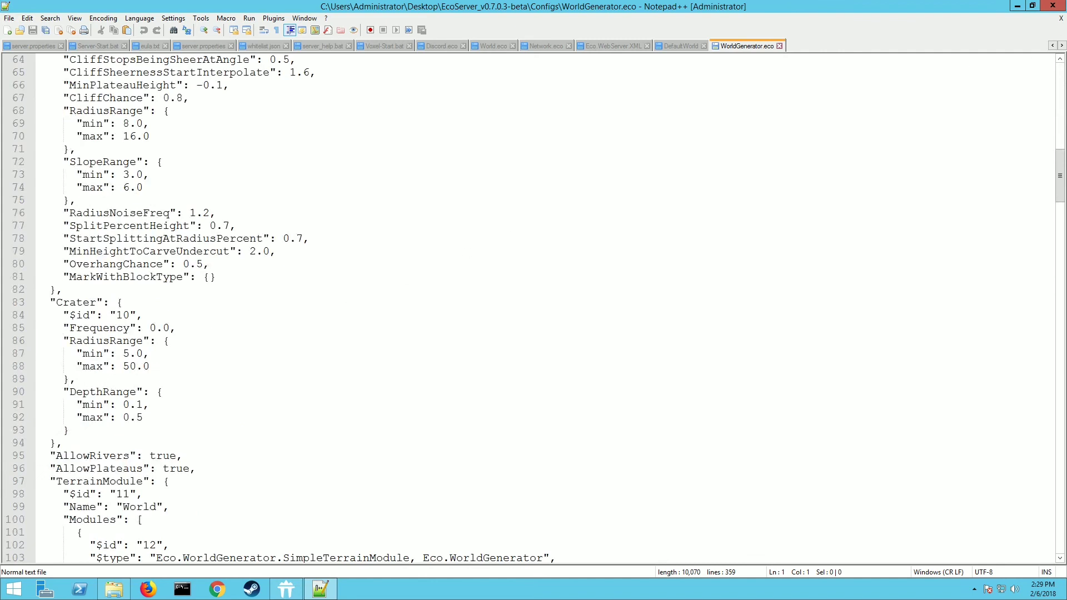
left_click(1053, 5)
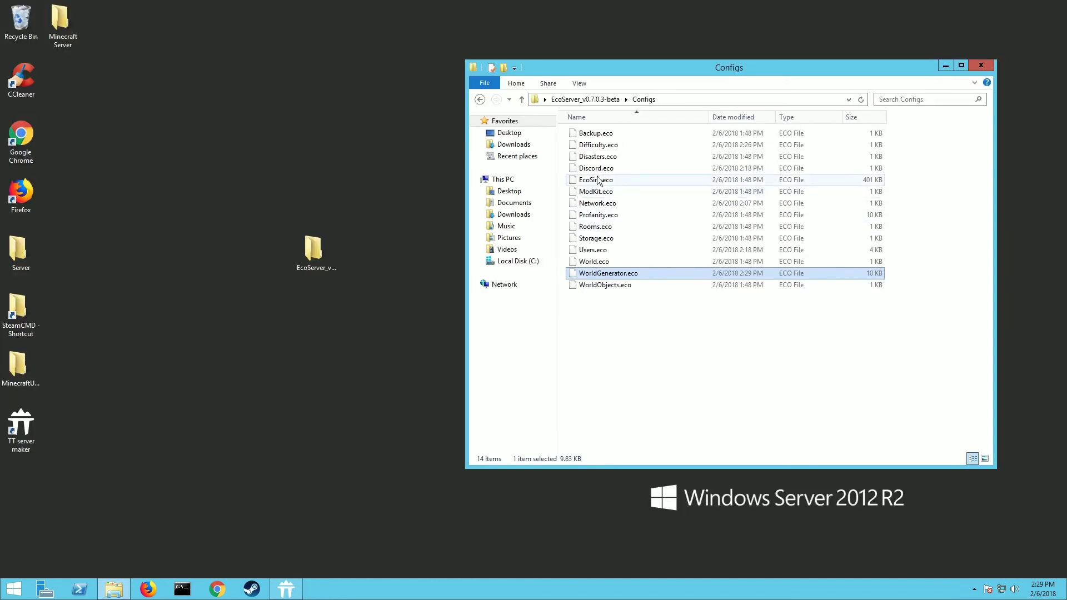
left_click(596, 204)
right_click(596, 204)
left_click(625, 206)
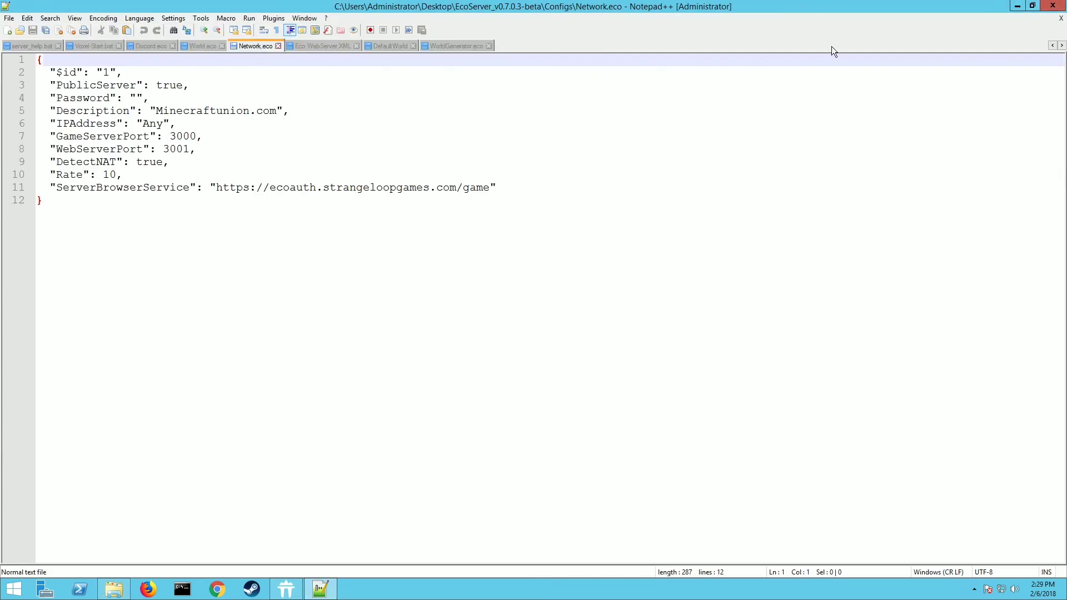
left_click(1052, 6)
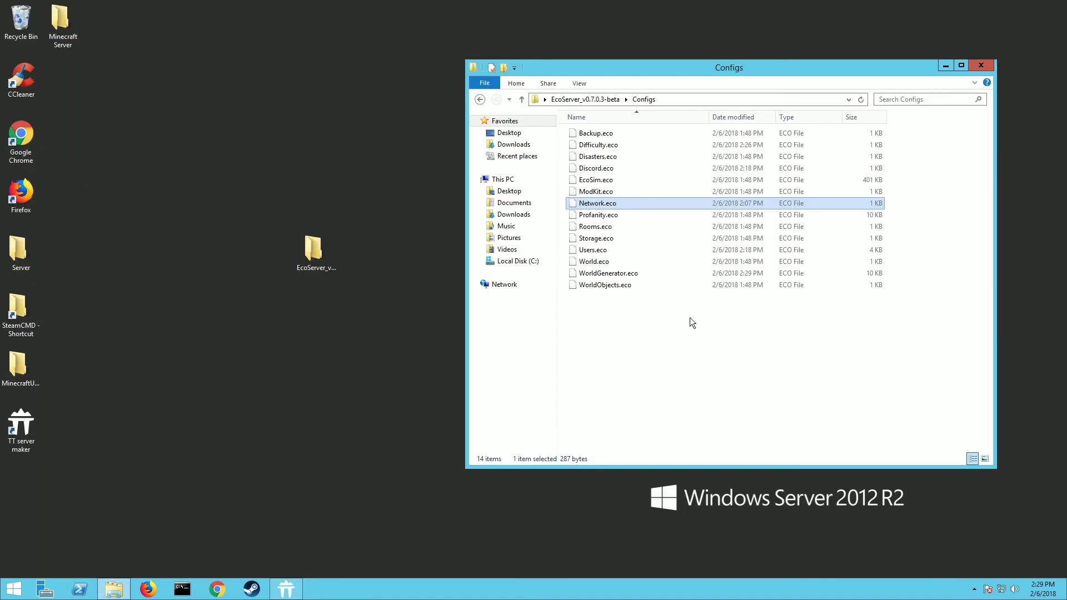
- Go back to the EcoServer folder and run EcoServer.exe as administrator again
left_click(481, 98)
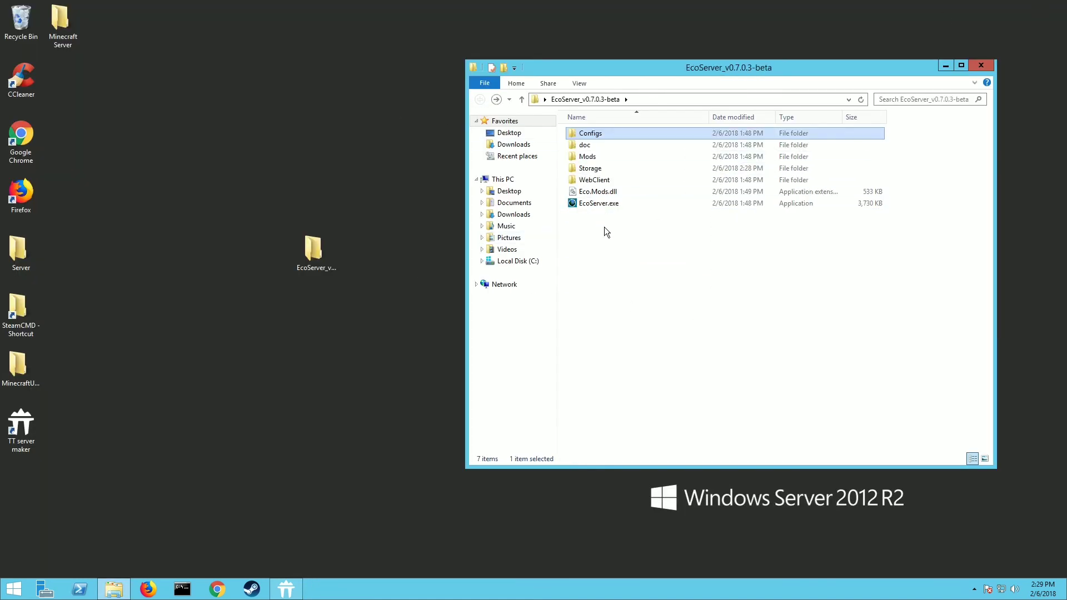
right_click(604, 204)
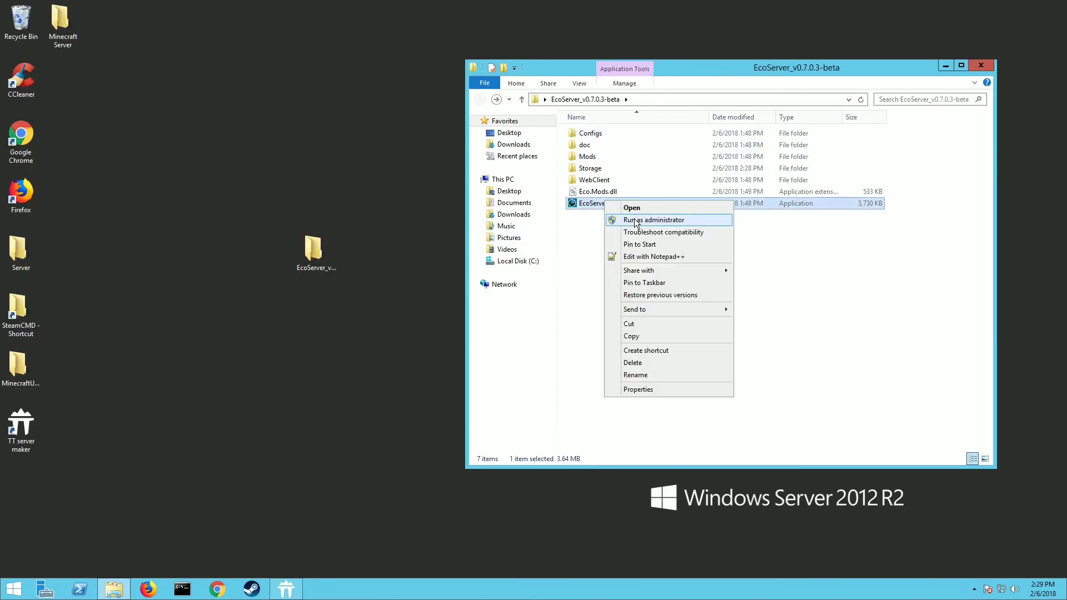
left_click(636, 220)
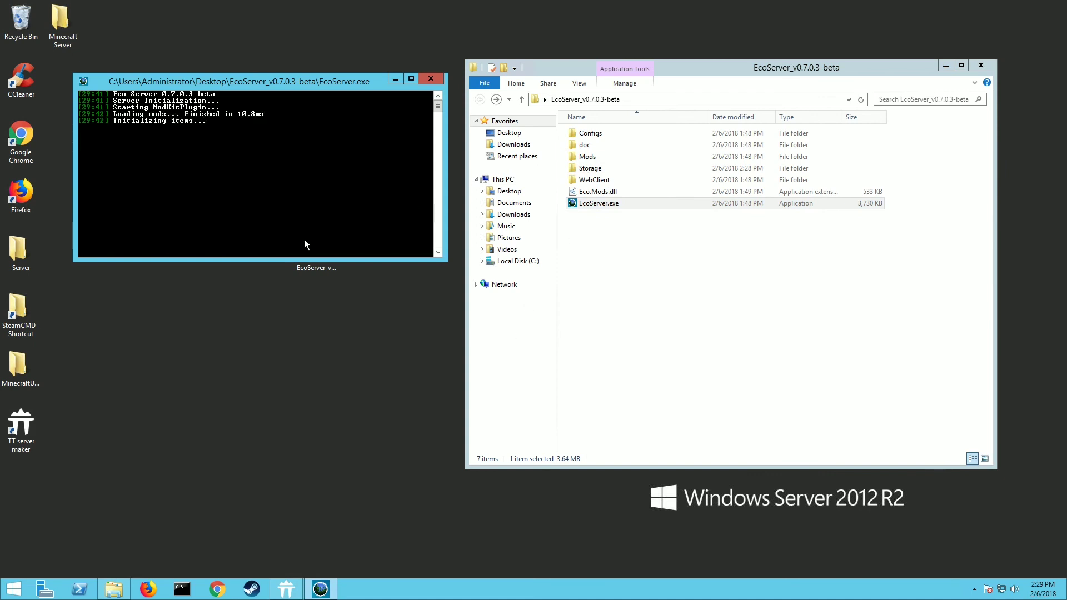